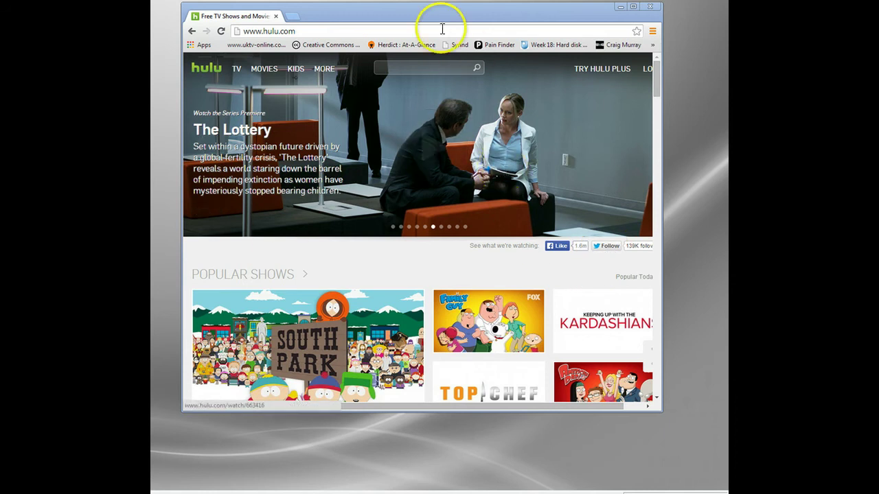
# Open Top Chef's Season 11, Episode 12 'Mississippi Mud Bugs' on Hulu, which shows the US-only message
pyautogui.moveTo(658, 80)
pyautogui.mouseDown()
pyautogui.moveTo(657, 160)
pyautogui.moveTo(663, 84)
pyautogui.moveTo(661, 92)
pyautogui.mouseUp()
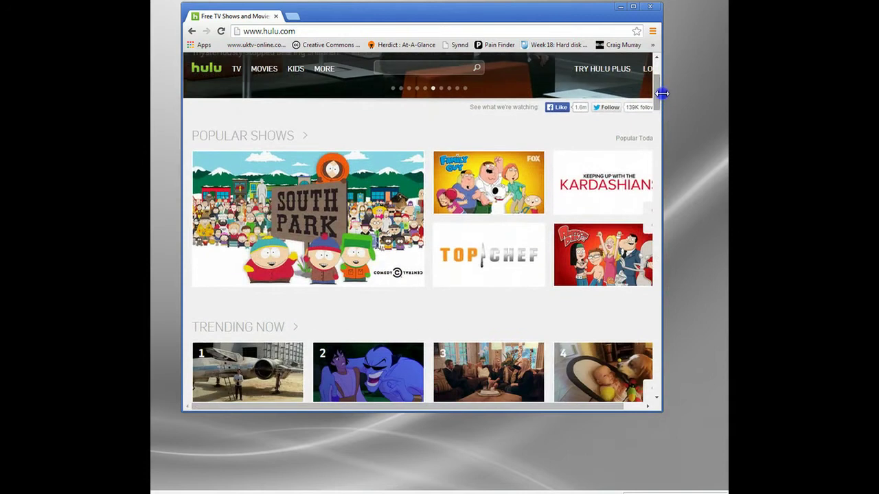
pyautogui.click(479, 263)
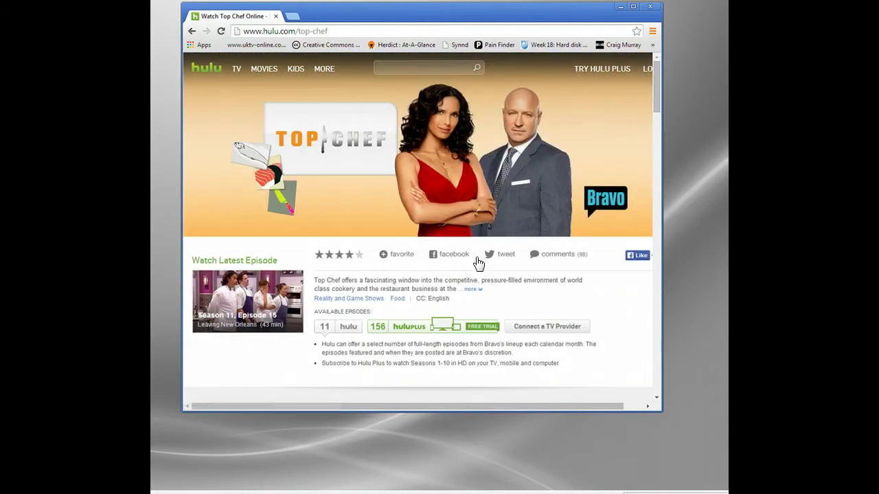
pyautogui.scroll(-3, 479, 263)
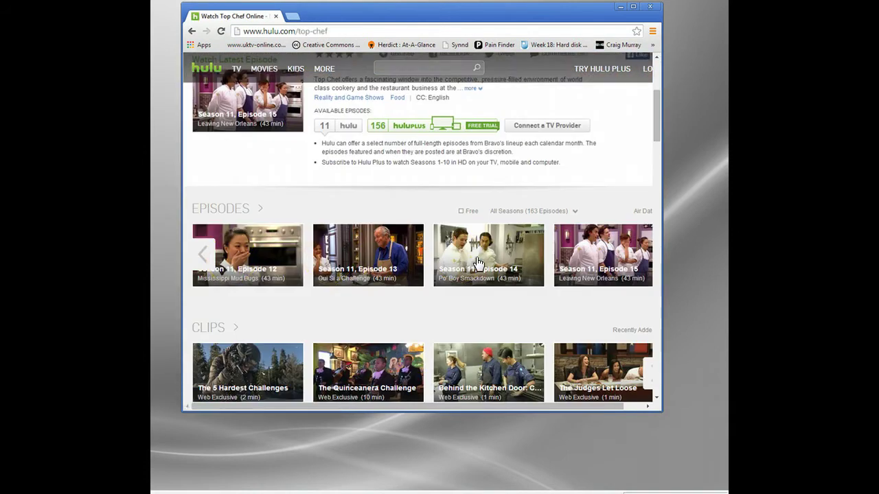
pyautogui.click(248, 258)
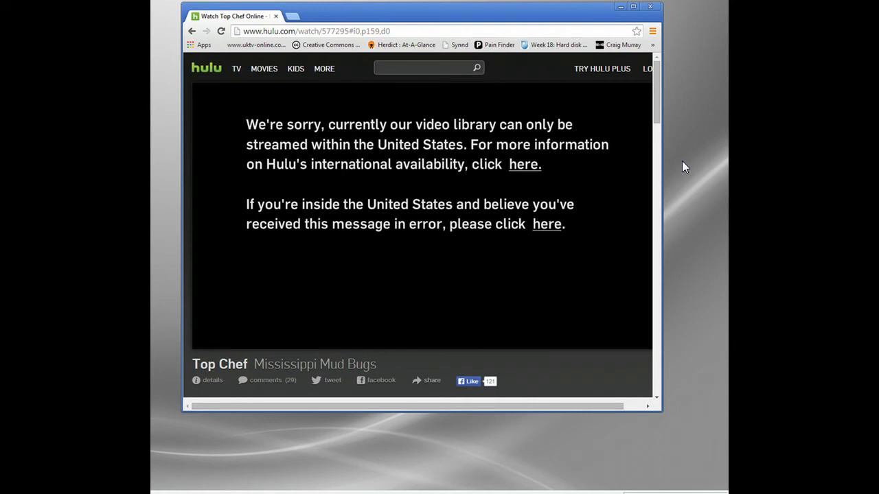
# Close Chrome and open the Local Area Connection status from Network and Sharing Center
pyautogui.click(648, 8)
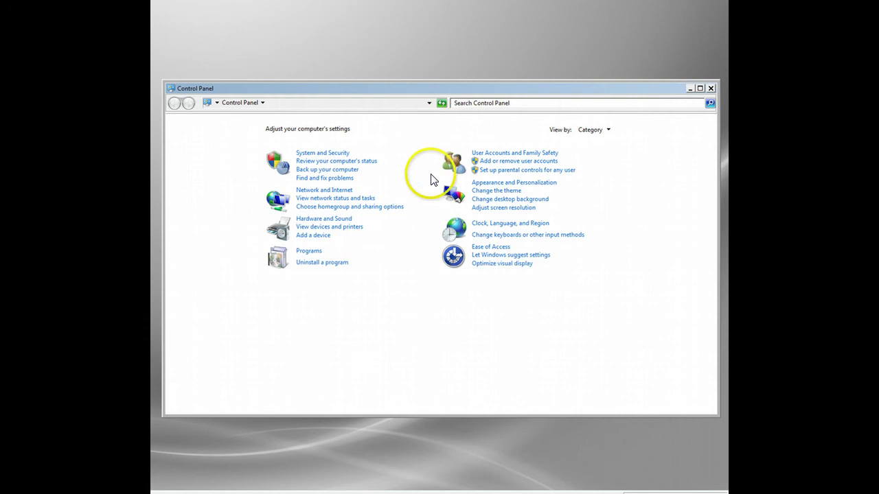
pyautogui.click(333, 191)
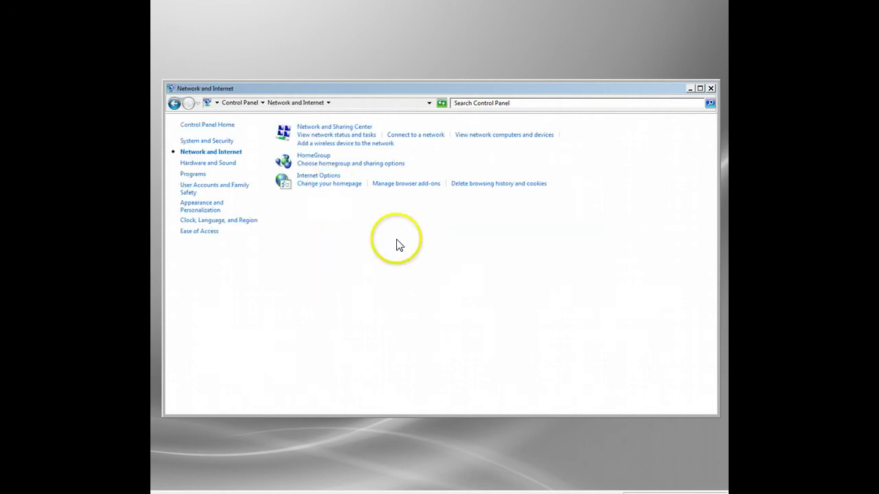
pyautogui.click(325, 131)
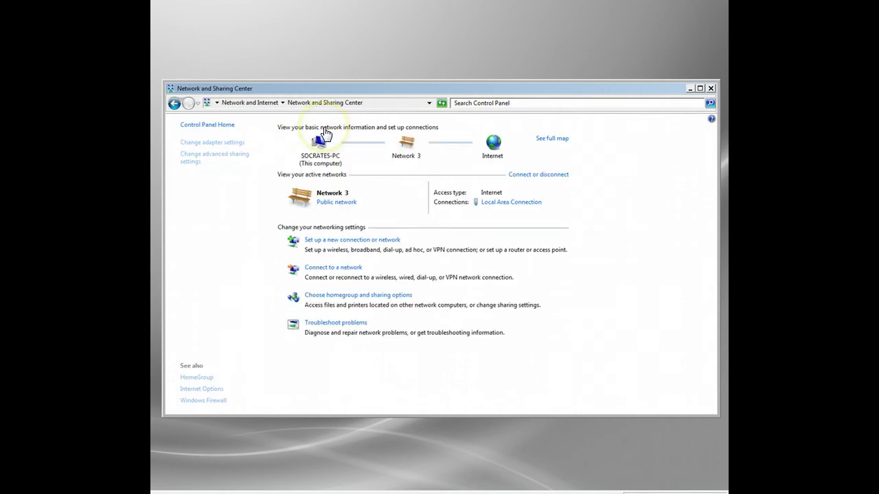
pyautogui.click(523, 205)
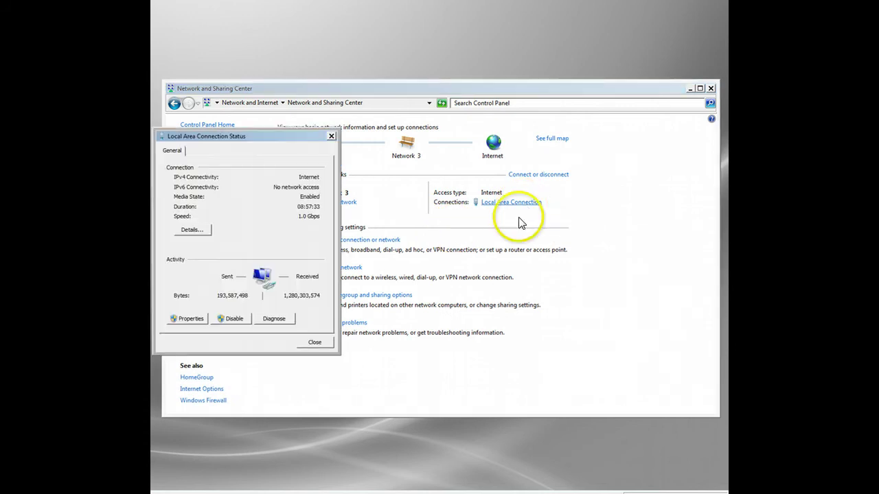
pyautogui.moveTo(279, 134); pyautogui.dragTo(415, 102)
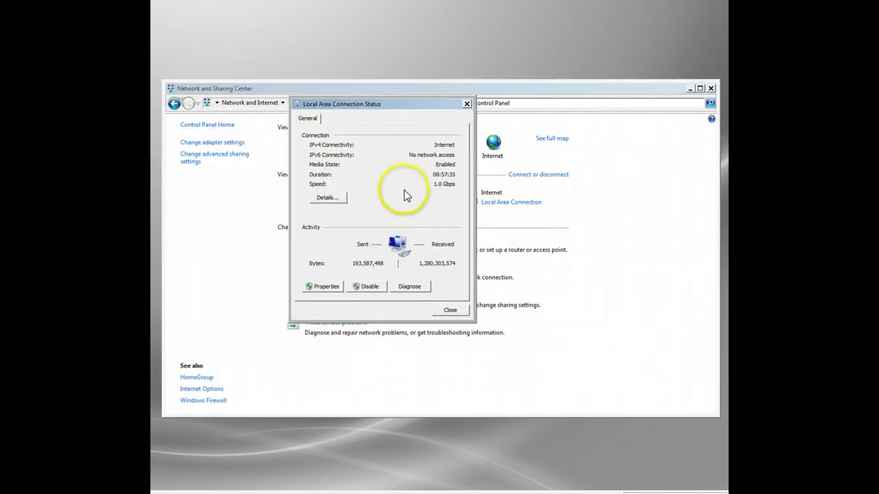
# From Local Area Connection Properties, open the Internet Protocol Version 4 (TCP/IPv4) settings
pyautogui.click(322, 287)
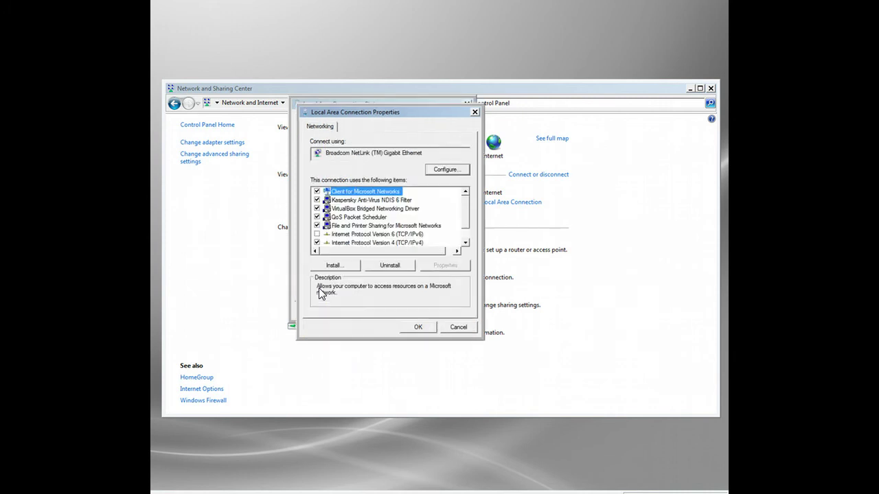
pyautogui.press('Down')
pyautogui.press('Down')
pyautogui.press('Down')
pyautogui.press('Down')
pyautogui.press('Down')
pyautogui.press('Down')
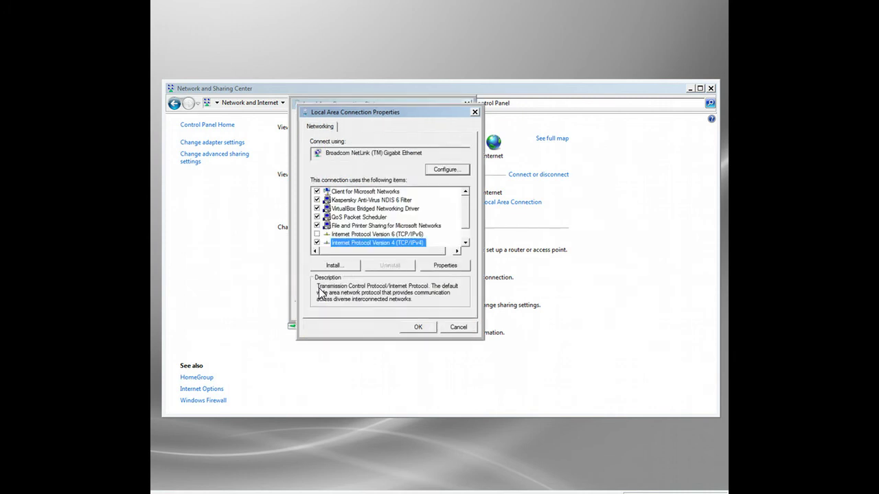
pyautogui.click(342, 243)
pyautogui.hotkey('alt', 'r')
pyautogui.click(526, 260)
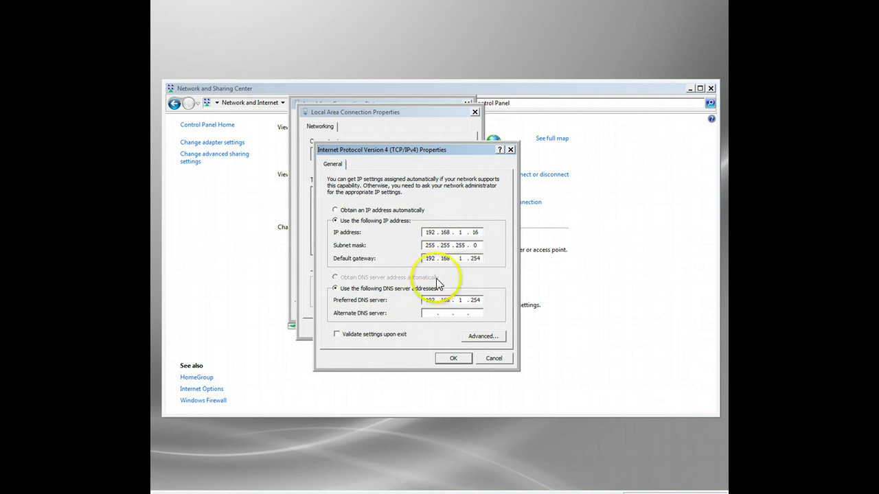
# Replace the Preferred DNS server 192.168.1.254 with the typed address 8.8.88
pyautogui.doubleClick(430, 300)
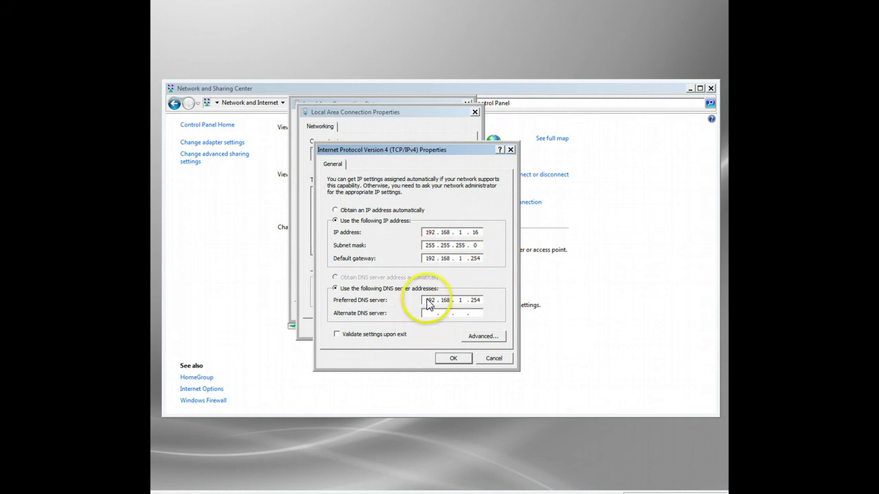
pyautogui.press('Delete')
pyautogui.press('.')
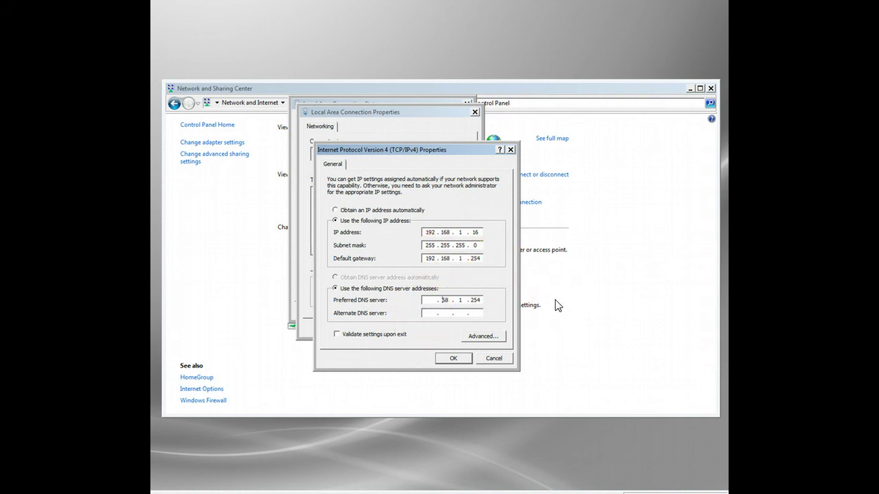
pyautogui.press('Delete')
pyautogui.press('Delete')
pyautogui.press('.')
pyautogui.press('Delete')
pyautogui.press('Delete')
pyautogui.press('Delete')
pyautogui.write('8.8.88')
# Confirm the IPv4 settings and close the Local Area Connection Properties and status dialogs
pyautogui.click(454, 359)
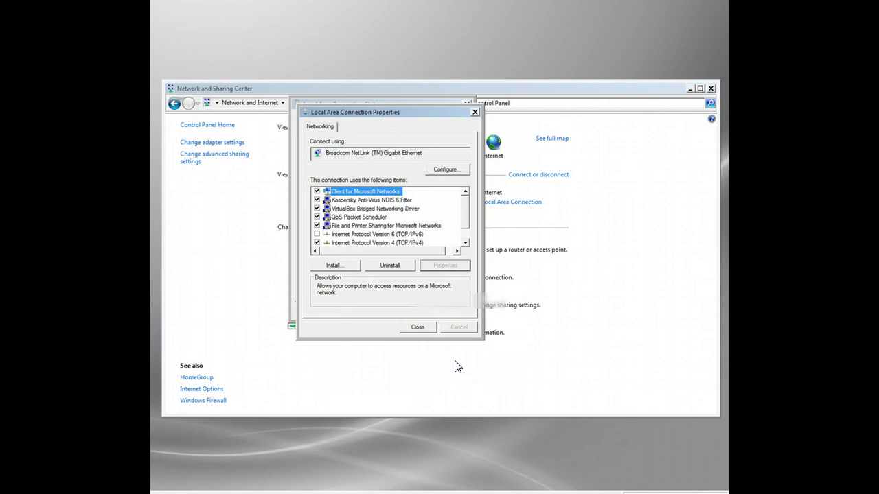
pyautogui.click(453, 361)
pyautogui.click(418, 324)
pyautogui.click(450, 310)
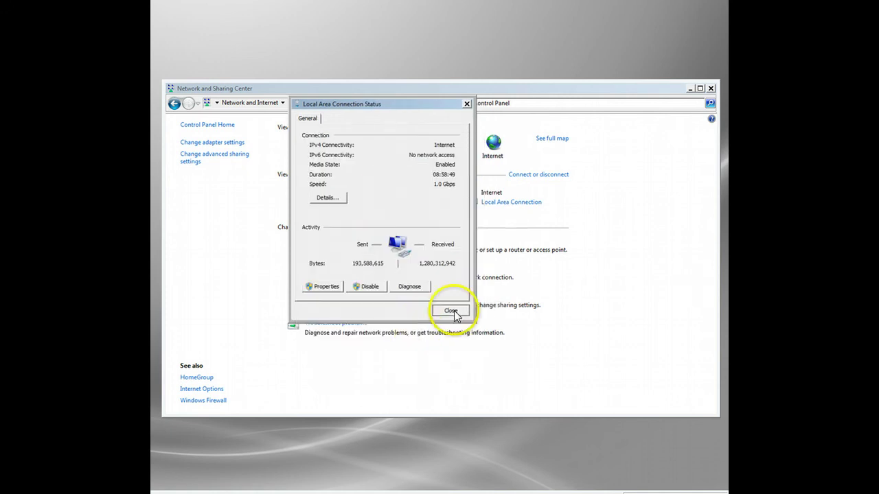
# Close Network and Sharing Center, rerun ipconfig /flushdns in Command Prompt, then close it
pyautogui.click(711, 88)
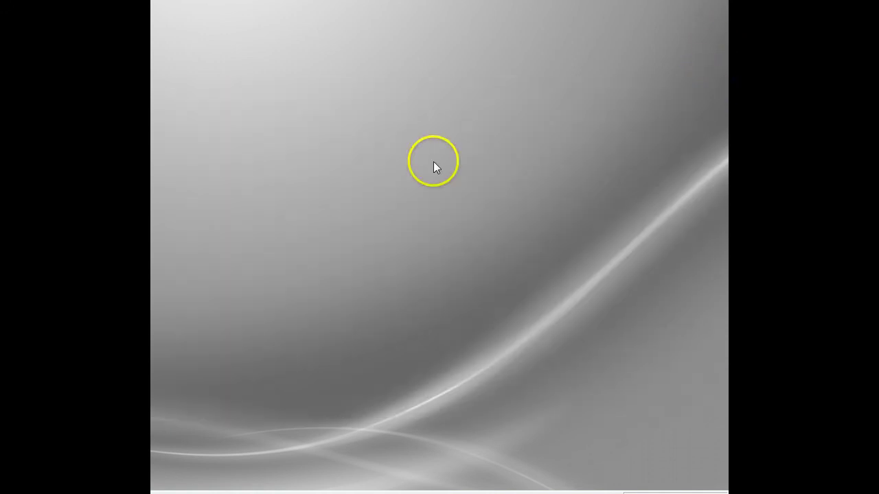
pyautogui.moveTo(333, 169); pyautogui.dragTo(281, 169)
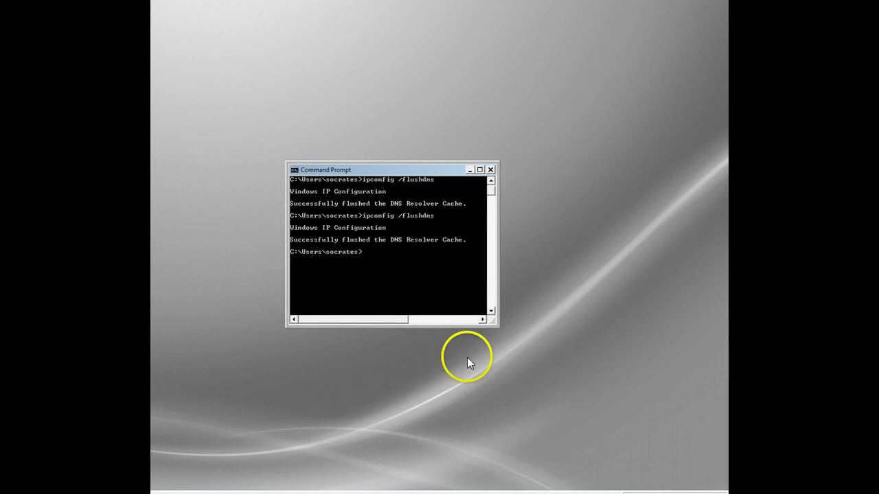
pyautogui.press('Up')
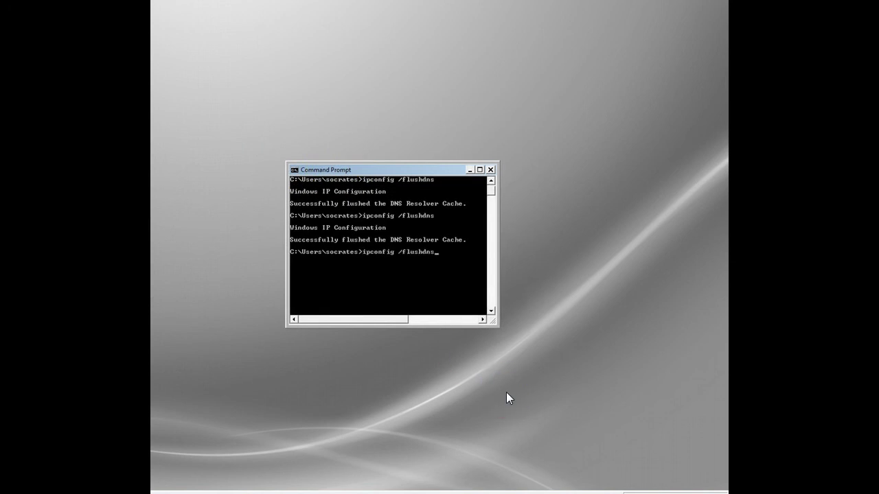
pyautogui.press('Return')
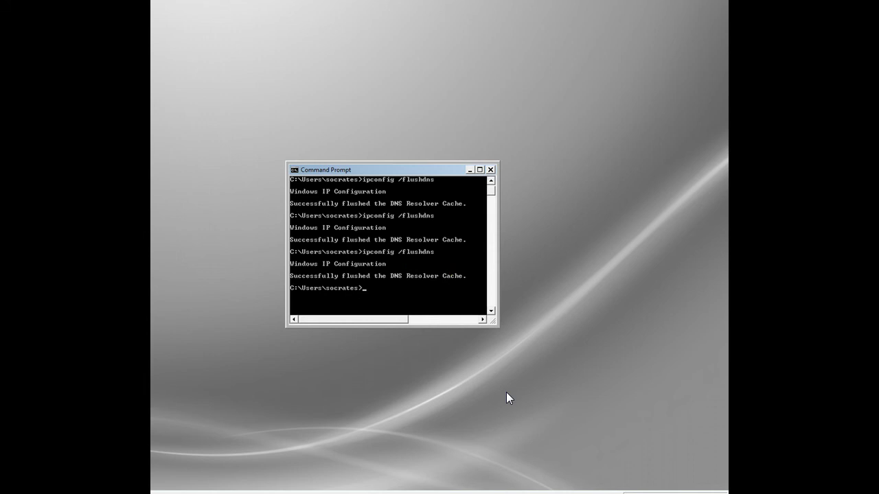
pyautogui.click(490, 170)
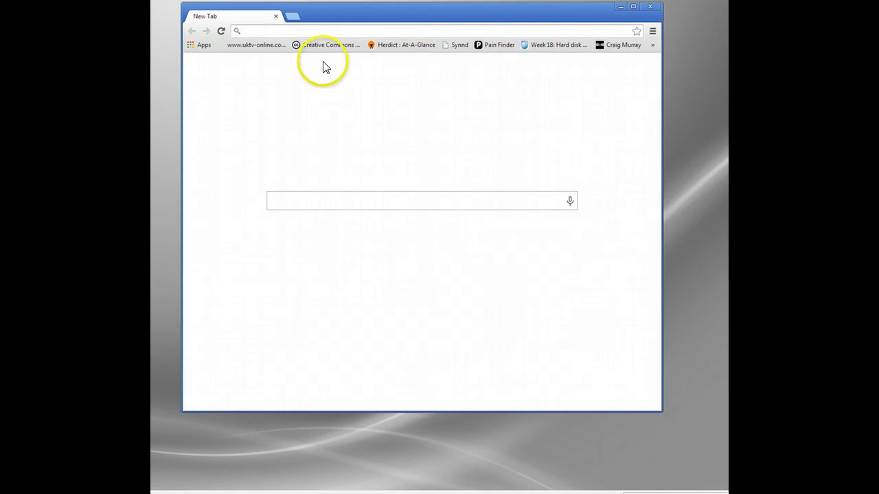
# Go to hulu.com and start Top Chef's Season 11, Episode 12 'Mississippi Mud Bugs'
pyautogui.write('hulu.com')
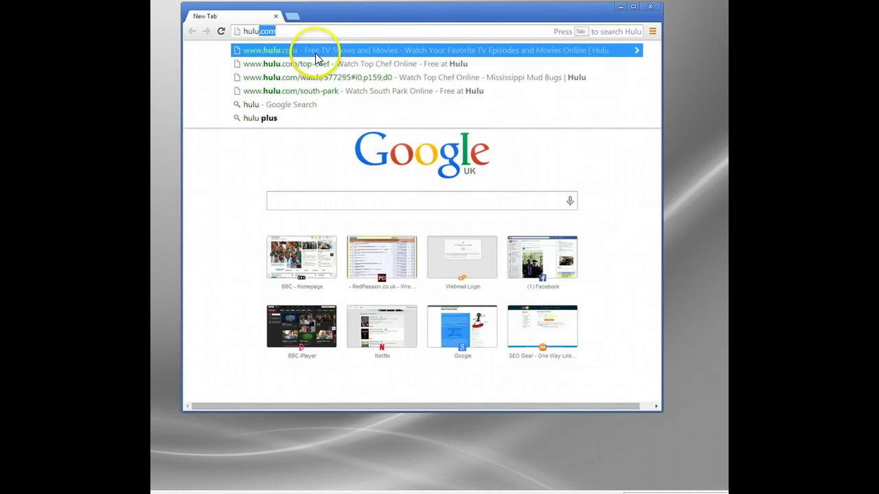
pyautogui.click(316, 58)
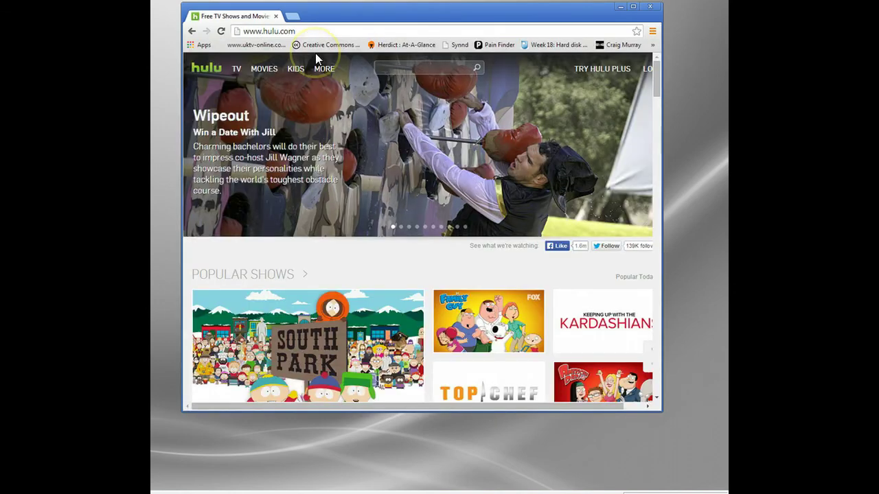
pyautogui.scroll(-3, 384, 164)
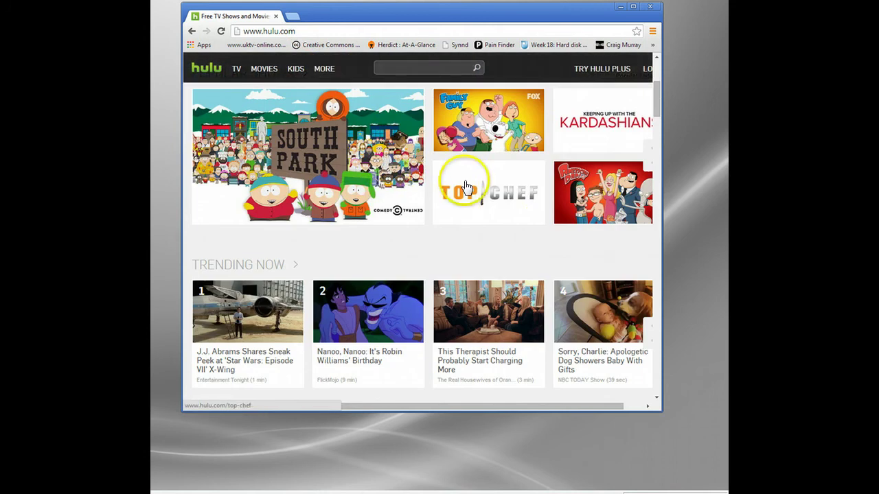
pyautogui.click(507, 197)
pyautogui.scroll(-3, 508, 201)
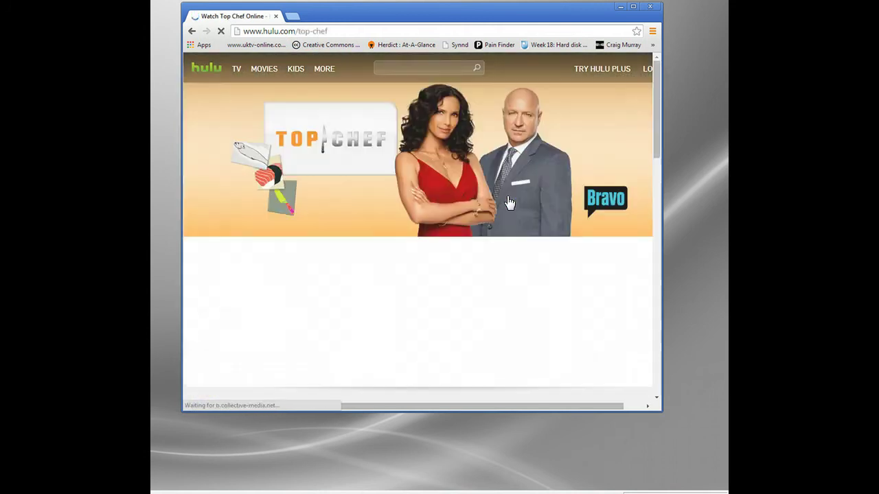
pyautogui.scroll(-3, 505, 199)
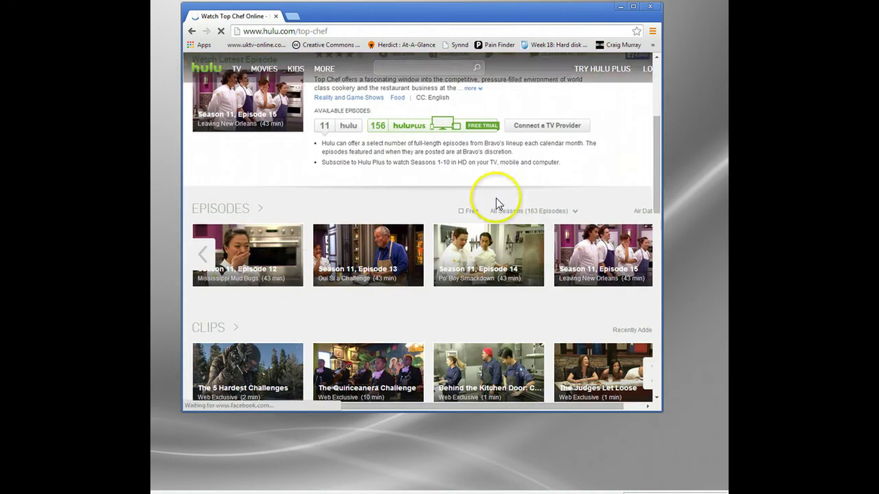
pyautogui.click(251, 259)
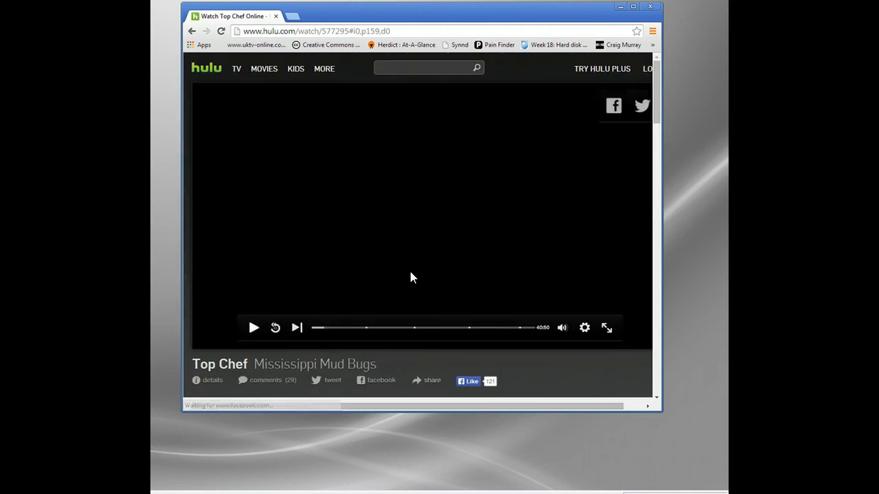
# Choose the U.S. Army ad experience so the pre-episode ad plays
pyautogui.click(427, 278)
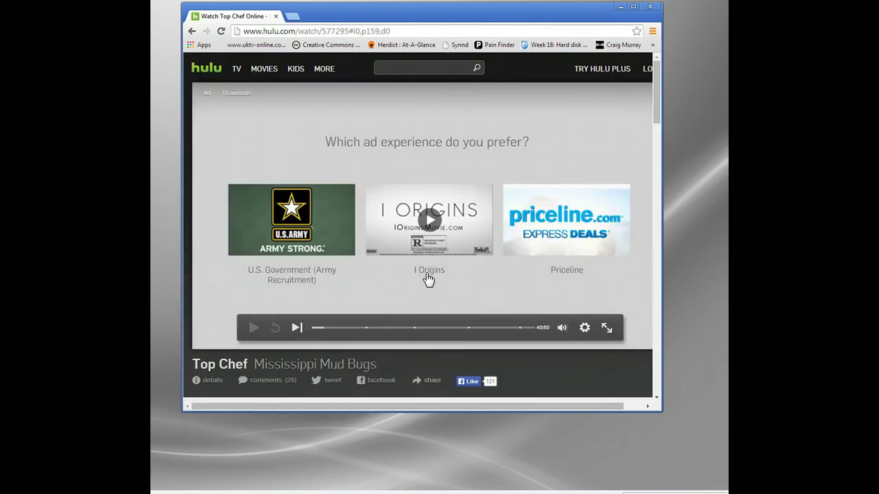
pyautogui.click(427, 277)
pyautogui.click(292, 239)
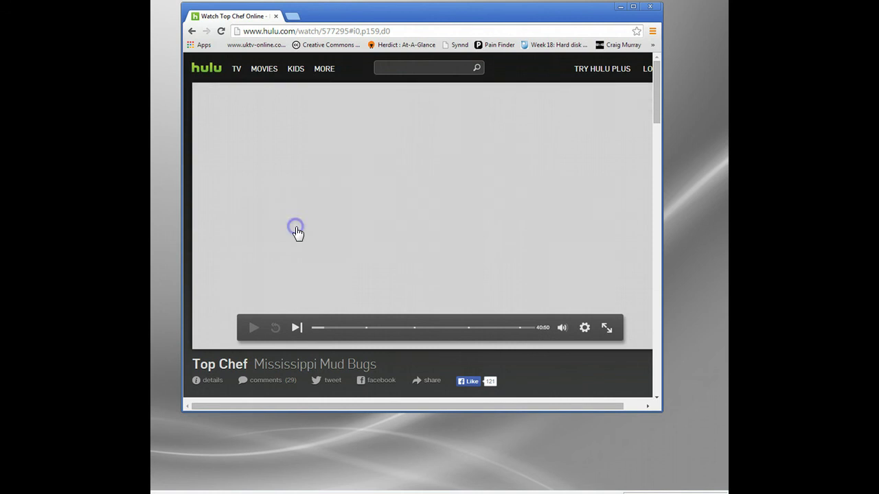
pyautogui.click(529, 378)
pyautogui.click(373, 177)
pyautogui.click(431, 228)
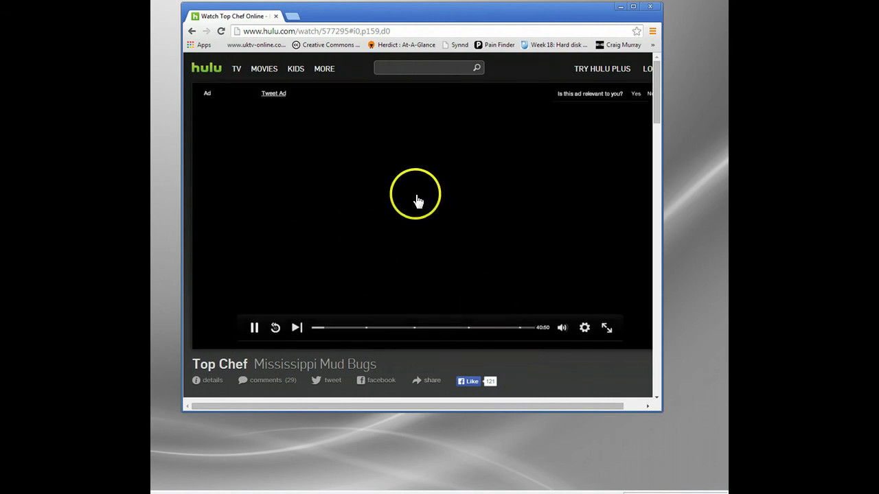